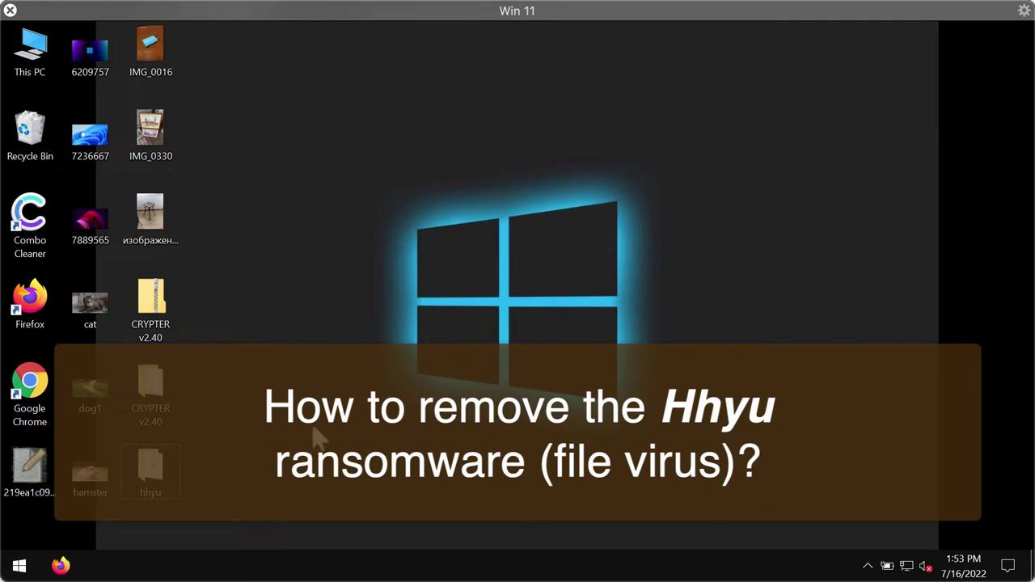
View the hamster, изображение_viber_2021-10-01_21-36-41-694 and IMG_0330 desktop images one after another, closing each.
{"action": "double_click", "coordinate": [95, 470]}
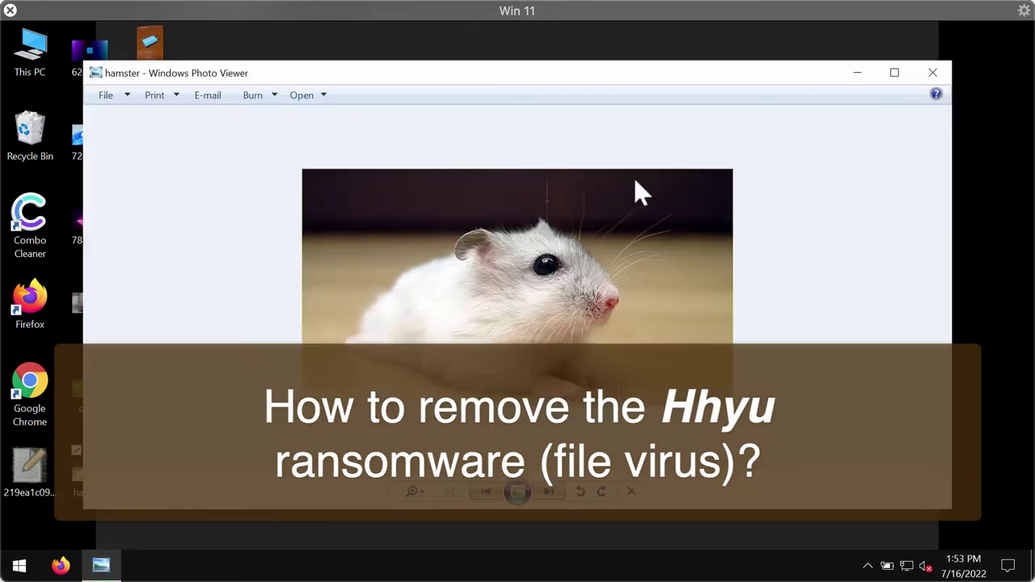
{"action": "left_click", "coordinate": [933, 73]}
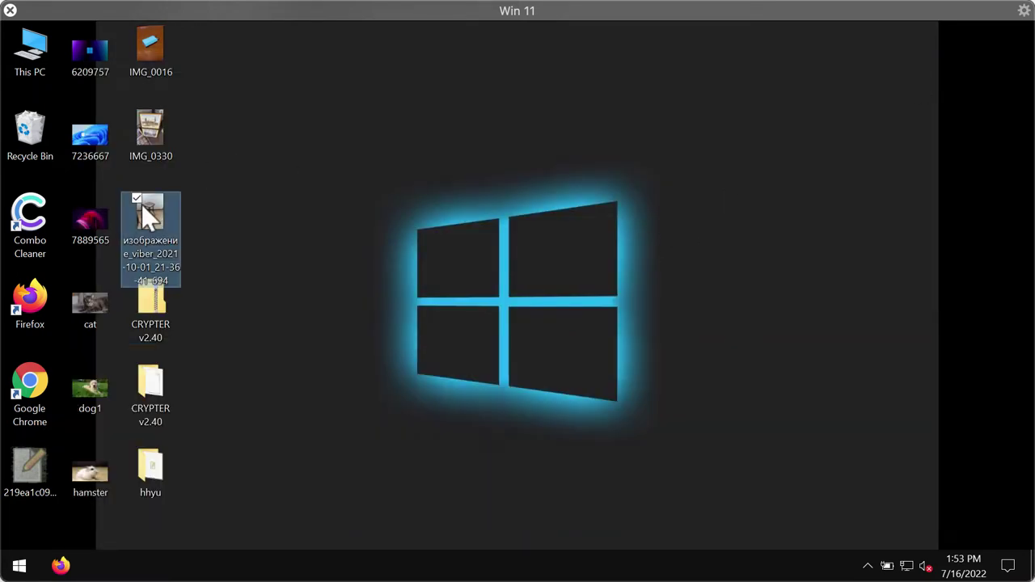
{"action": "double_click", "coordinate": [143, 211]}
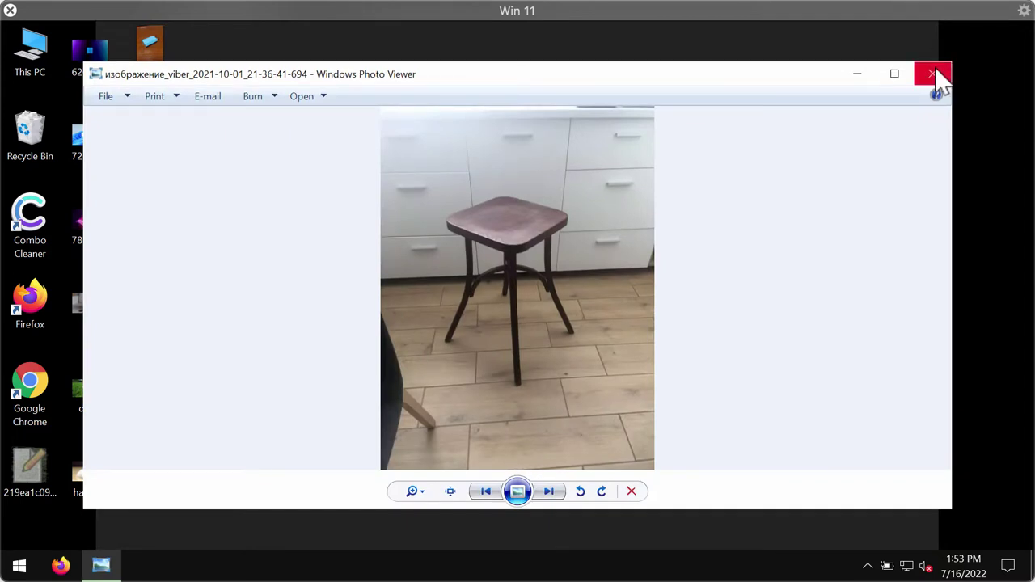
{"action": "left_click", "coordinate": [934, 73]}
{"action": "double_click", "coordinate": [167, 133]}
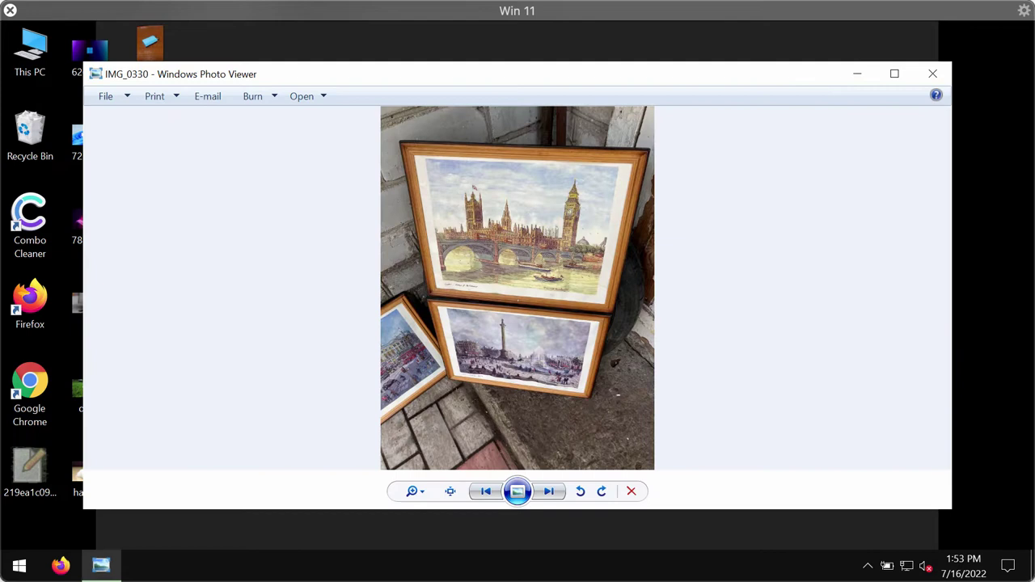
{"action": "left_click", "coordinate": [933, 74]}
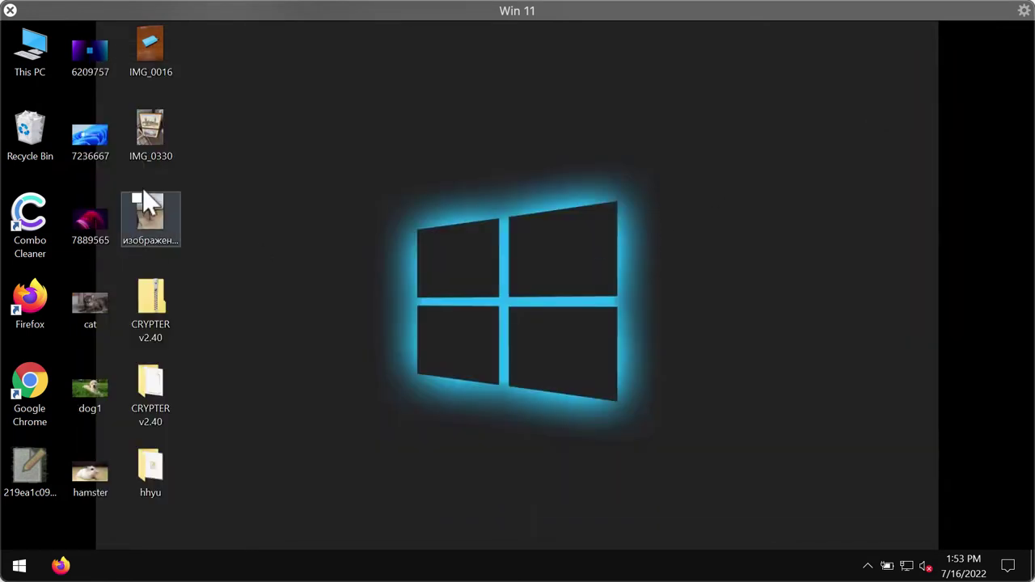
Run the application stored in the hhyu desktop folder.
{"action": "double_click", "coordinate": [152, 480]}
{"action": "double_click", "coordinate": [488, 173]}
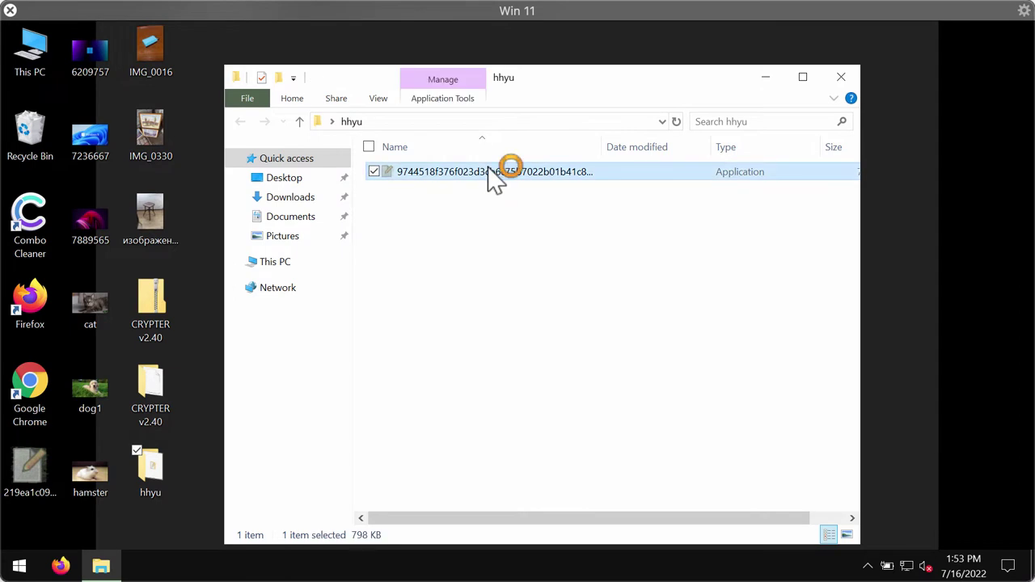
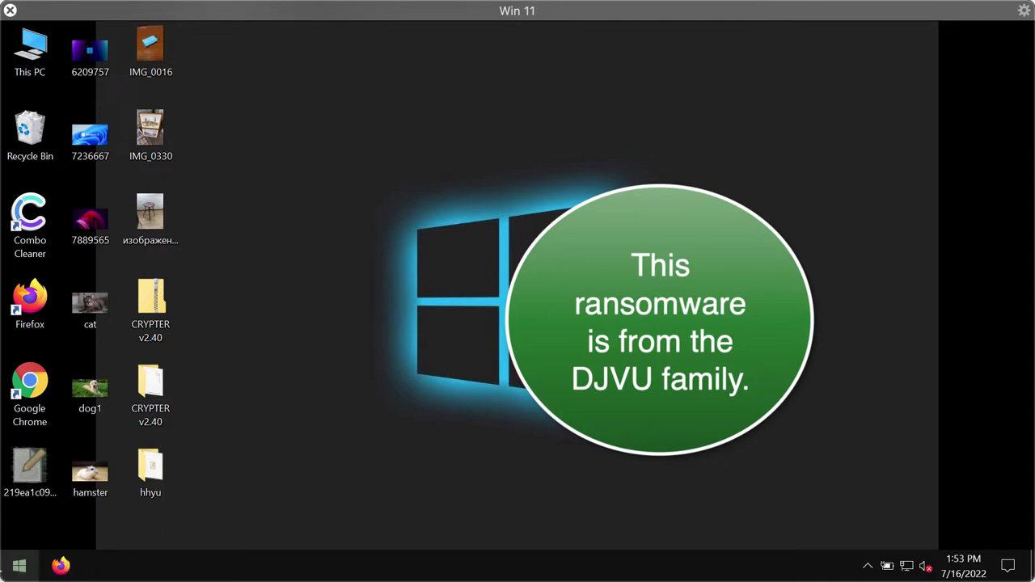
Sign out of Windows and sign back in to the desktop.
{"action": "right_click", "coordinate": [18, 566]}
{"action": "mouse_move", "coordinate": [209, 524]}
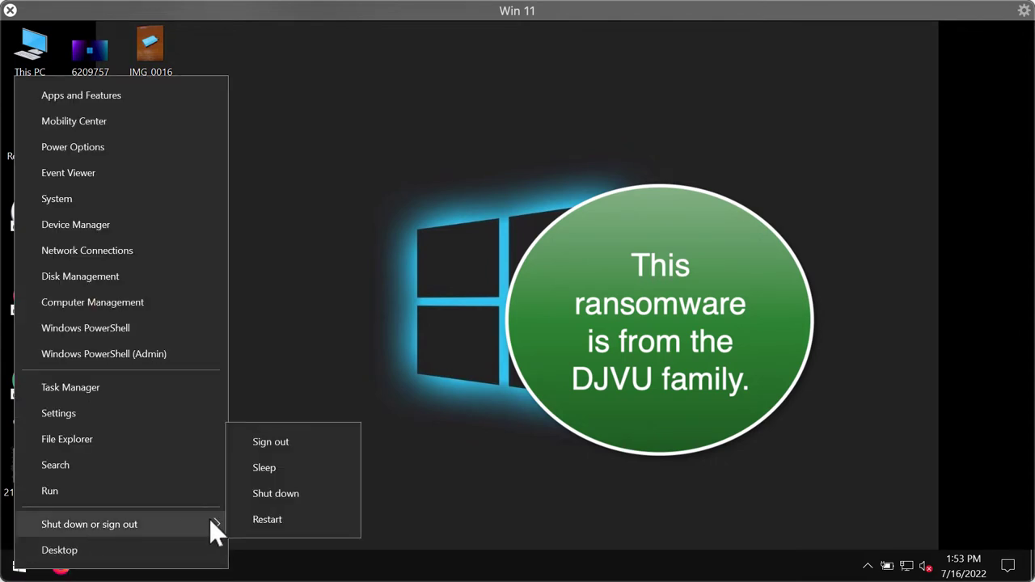
{"action": "left_click", "coordinate": [289, 440]}
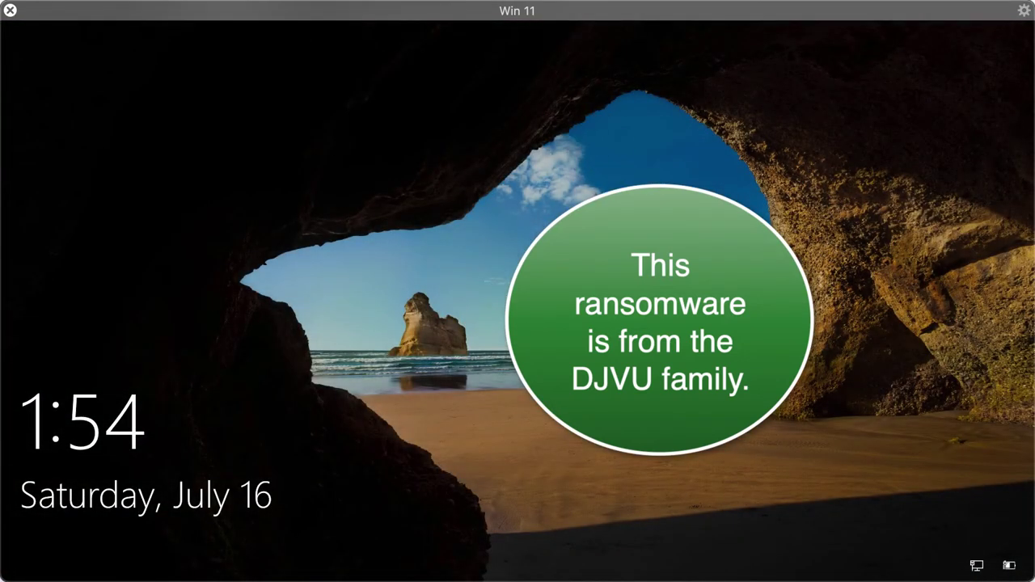
{"action": "key", "text": "Return"}
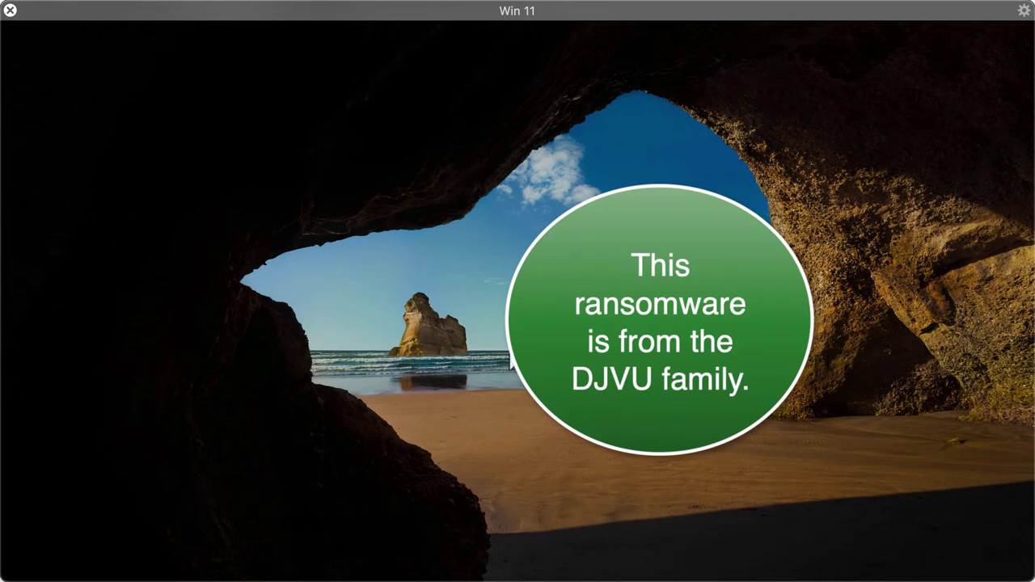
{"action": "key", "text": "Return"}
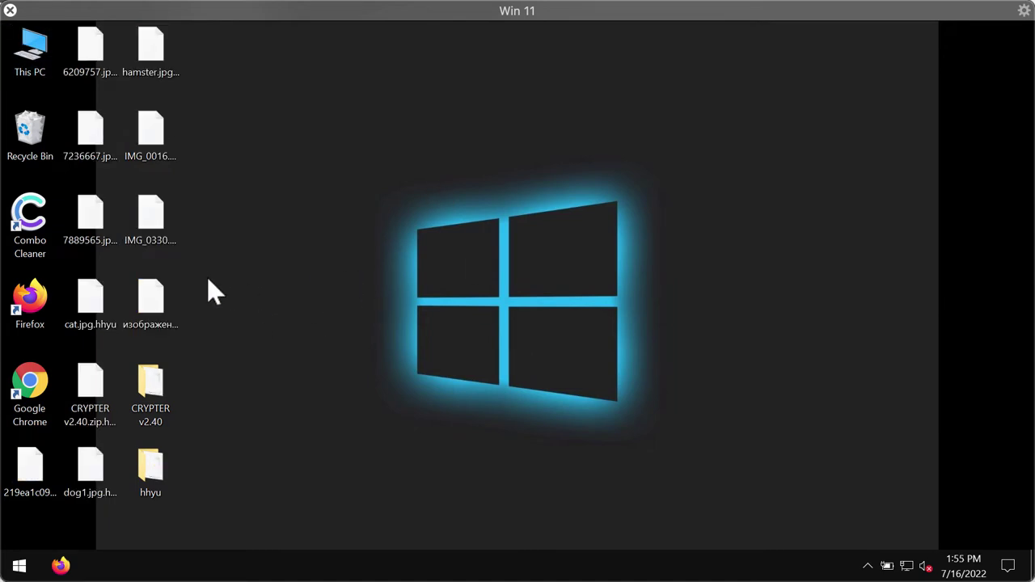
Try to open the desktop images that carry the .hhyu extension, including 7889565 and IMG_0016, dismissing the dialogs.
{"action": "left_click", "coordinate": [101, 285]}
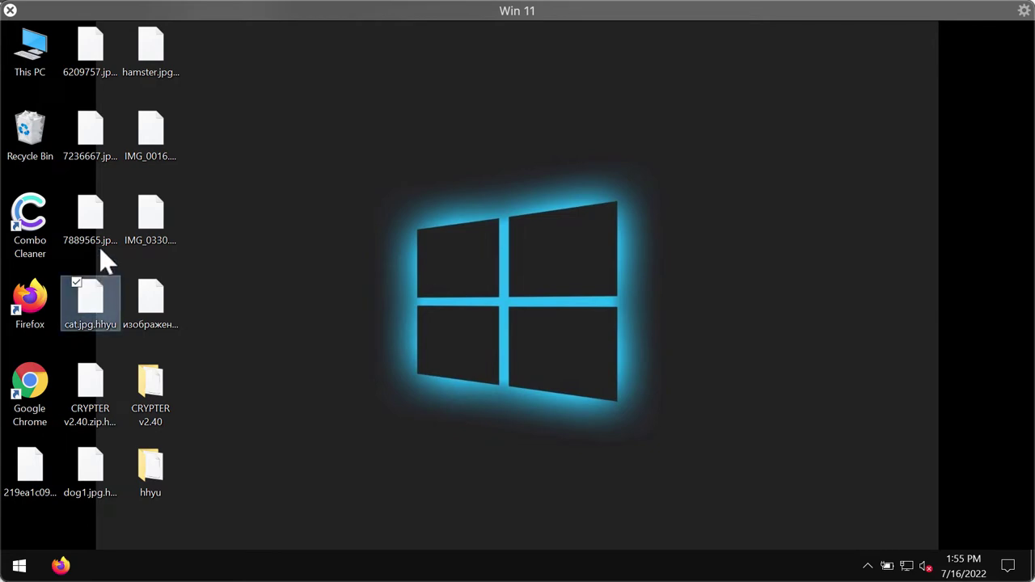
{"action": "double_click", "coordinate": [96, 229]}
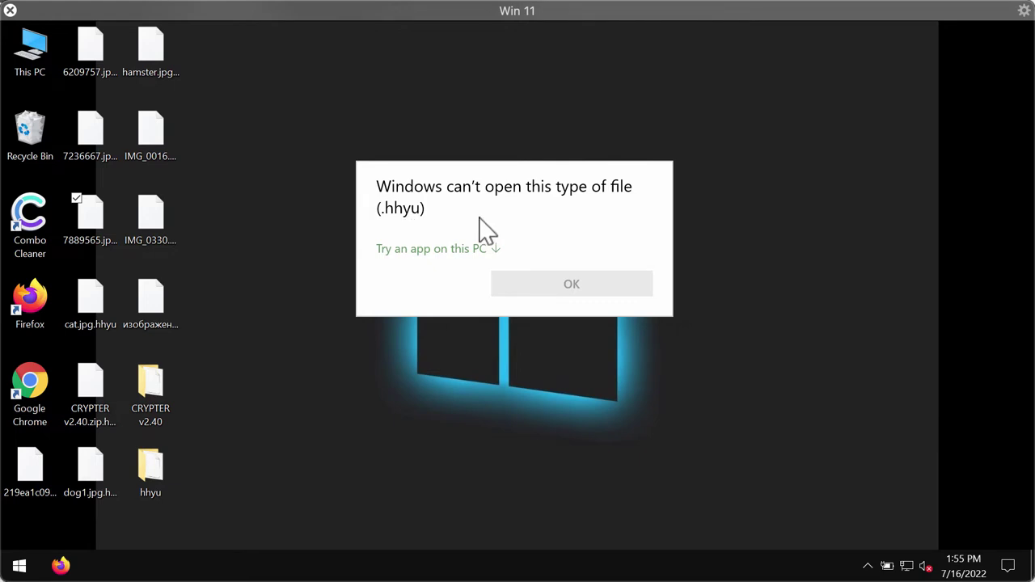
{"action": "left_click", "coordinate": [753, 249]}
{"action": "left_click", "coordinate": [114, 144]}
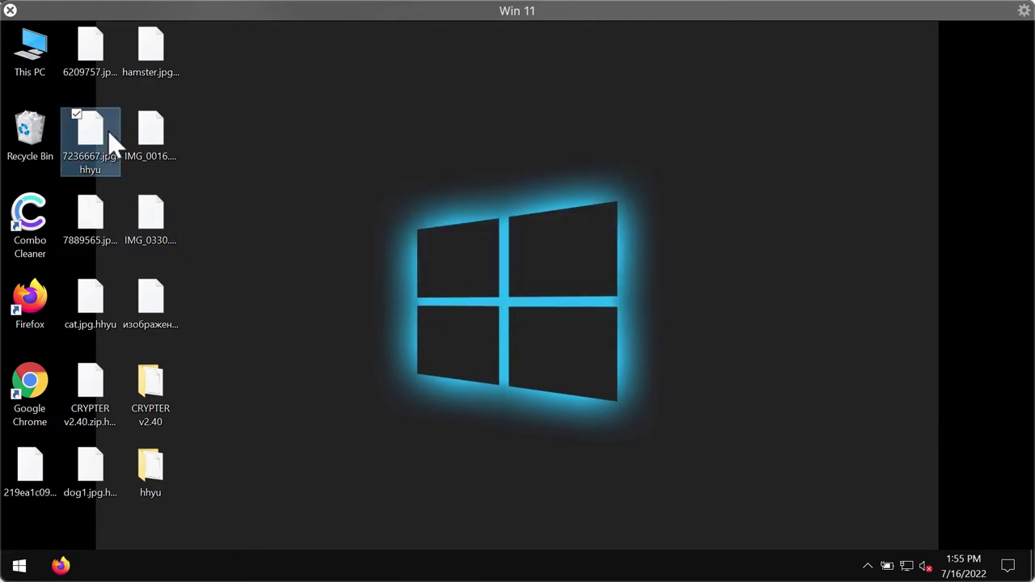
{"action": "left_click", "coordinate": [282, 136]}
{"action": "left_click", "coordinate": [170, 130]}
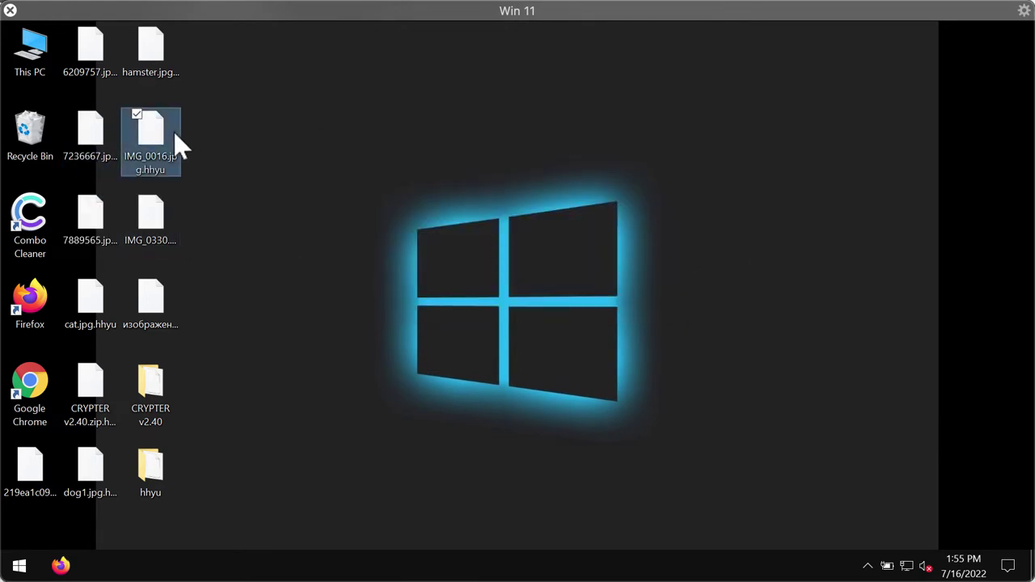
{"action": "double_click", "coordinate": [173, 130]}
{"action": "left_click", "coordinate": [727, 323]}
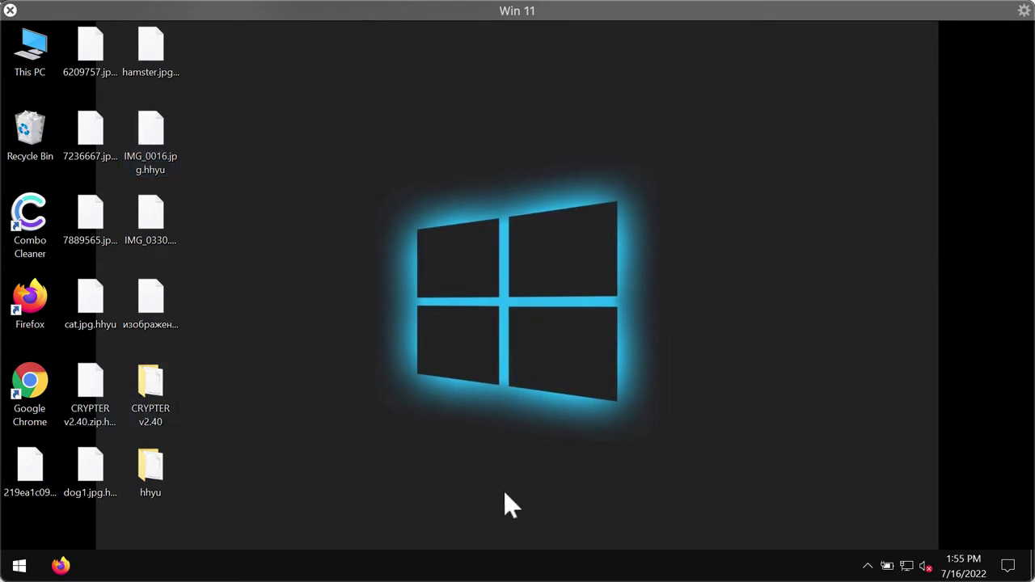
End the background process whose name starts with 9744518f376f023d3cb6c75b70 in Task Manager and close Task Manager.
{"action": "right_click", "coordinate": [565, 568]}
{"action": "left_click", "coordinate": [619, 479]}
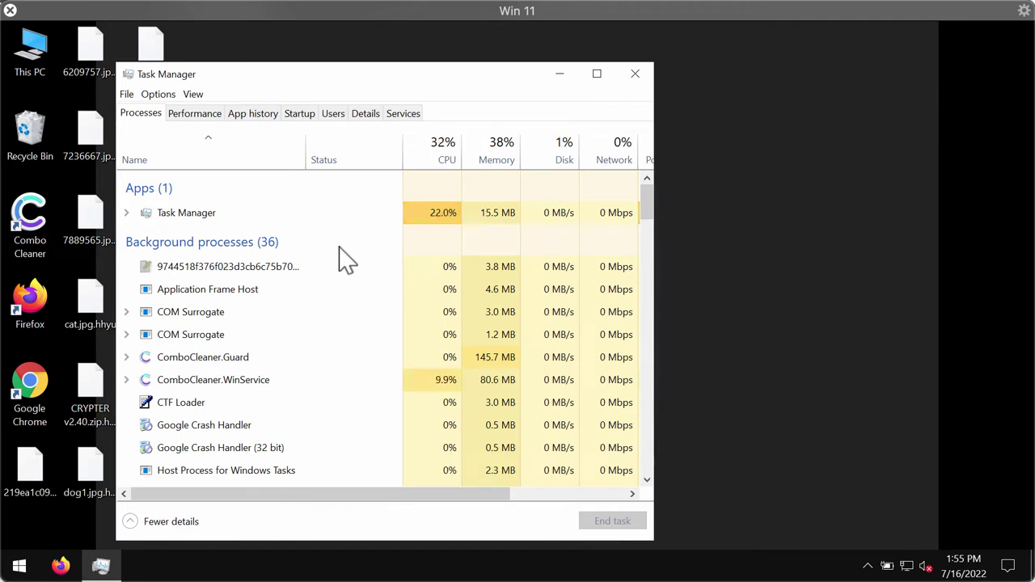
{"action": "left_click", "coordinate": [242, 269]}
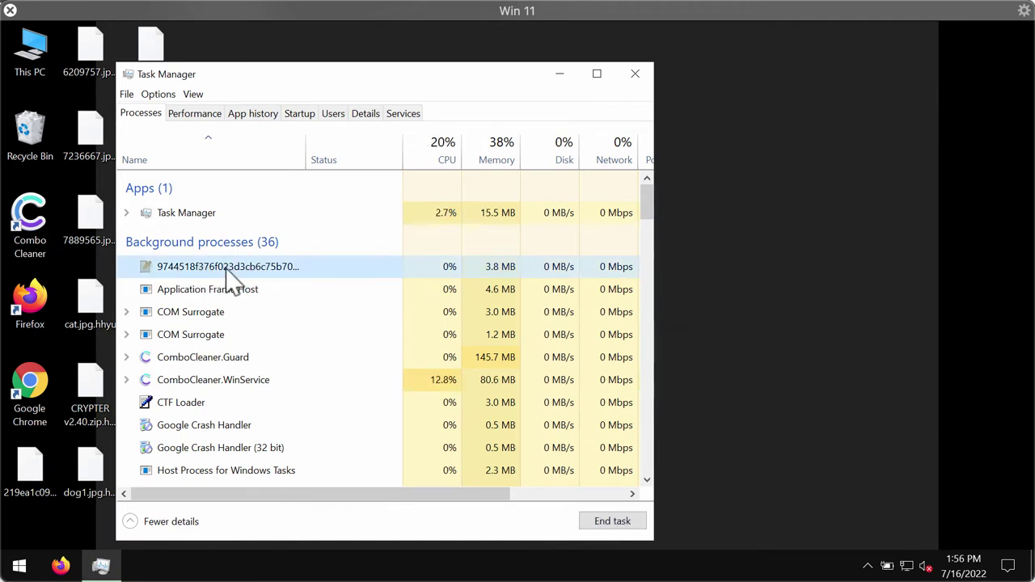
{"action": "right_click", "coordinate": [247, 270]}
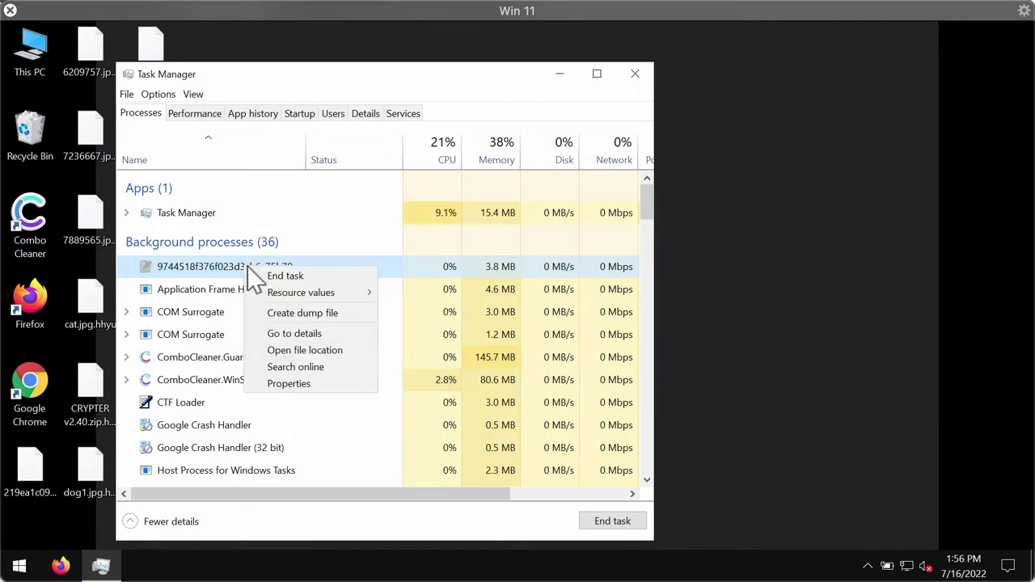
{"action": "left_click", "coordinate": [319, 276]}
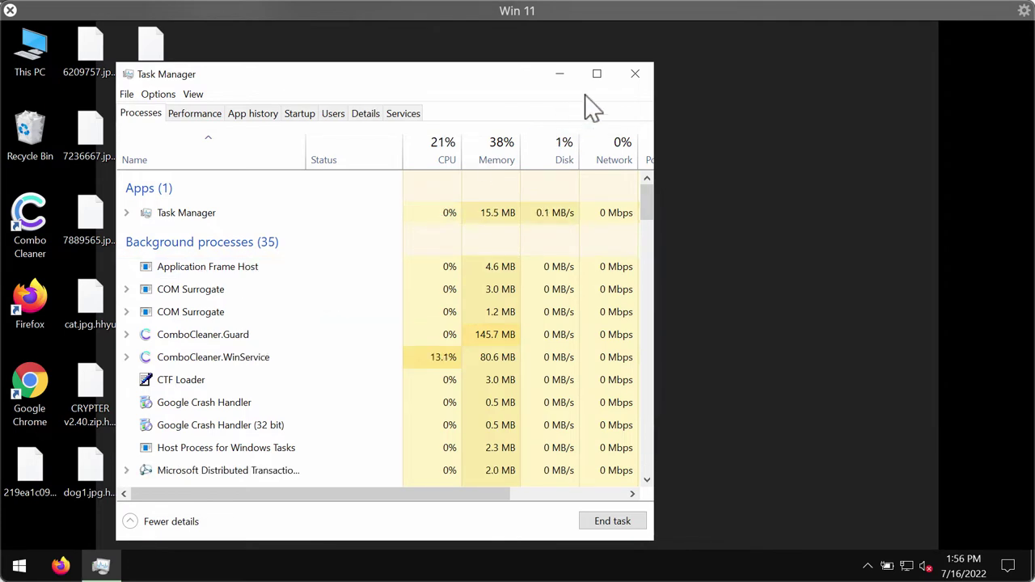
{"action": "left_click", "coordinate": [635, 76]}
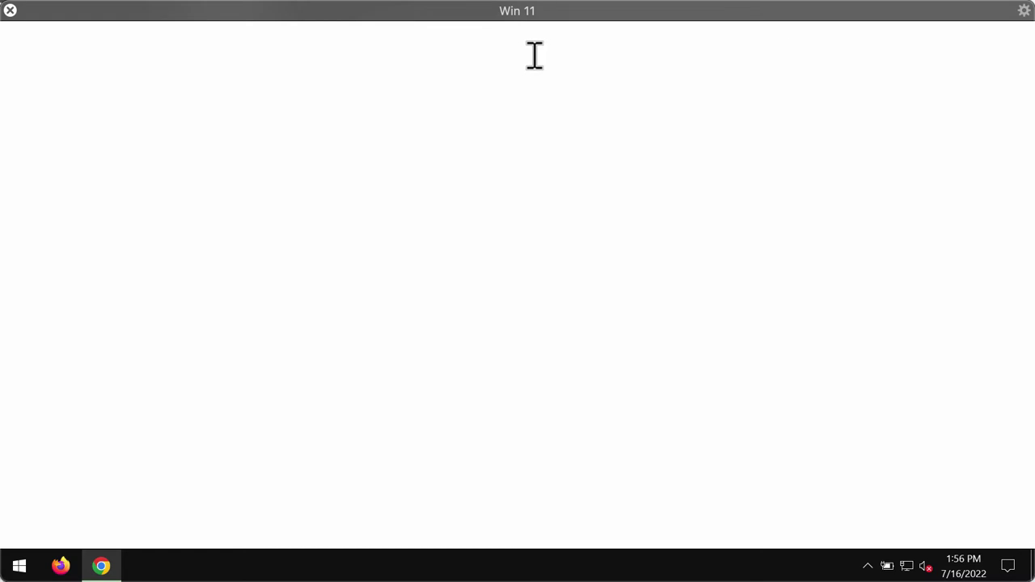
Visit combocleaner.com in Google Chrome, then minimize the browser.
{"action": "type", "text": "combocleaner.com"}
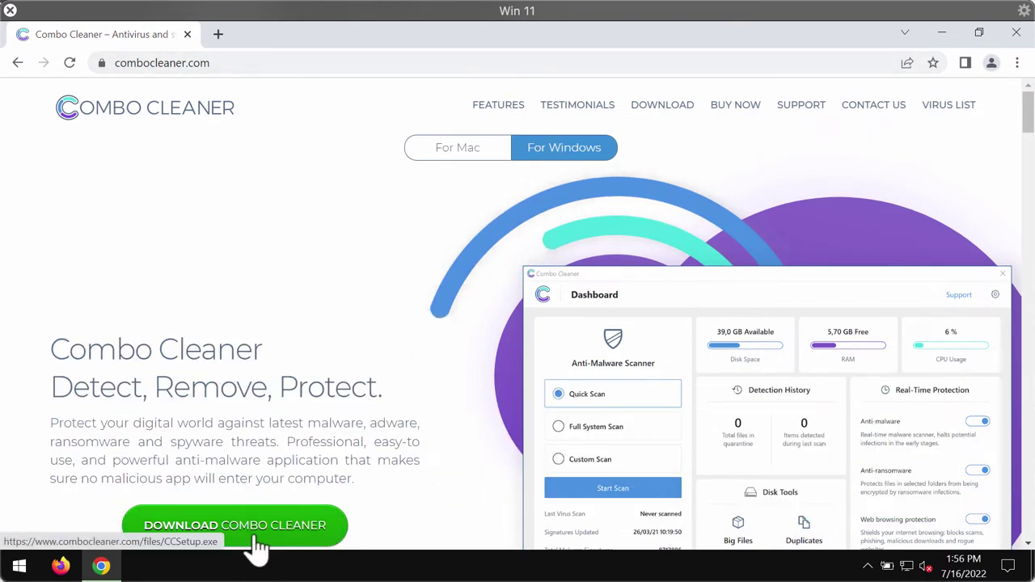
{"action": "left_click", "coordinate": [940, 33]}
Launch Combo Cleaner from the desktop and start a Quick Scan of the computer.
{"action": "left_click", "coordinate": [32, 220]}
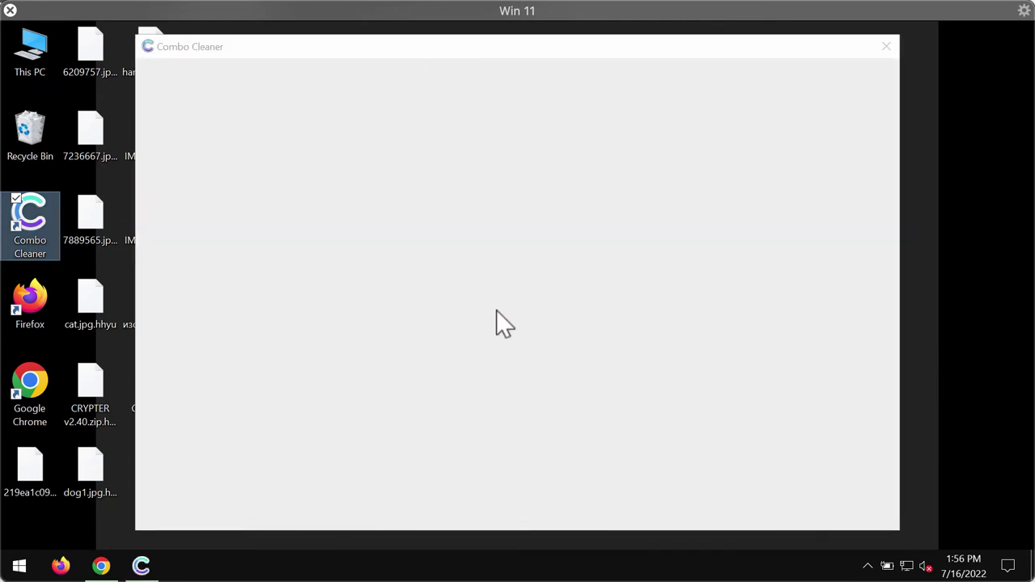
{"action": "left_click_drag", "start_coordinate": [601, 51], "coordinate": [590, 61]}
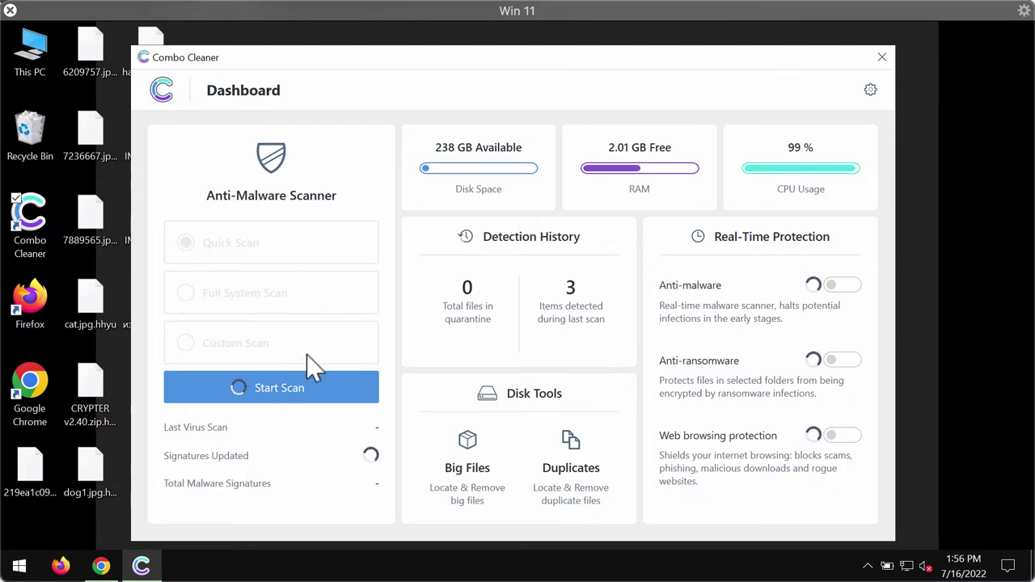
{"action": "left_click", "coordinate": [304, 394]}
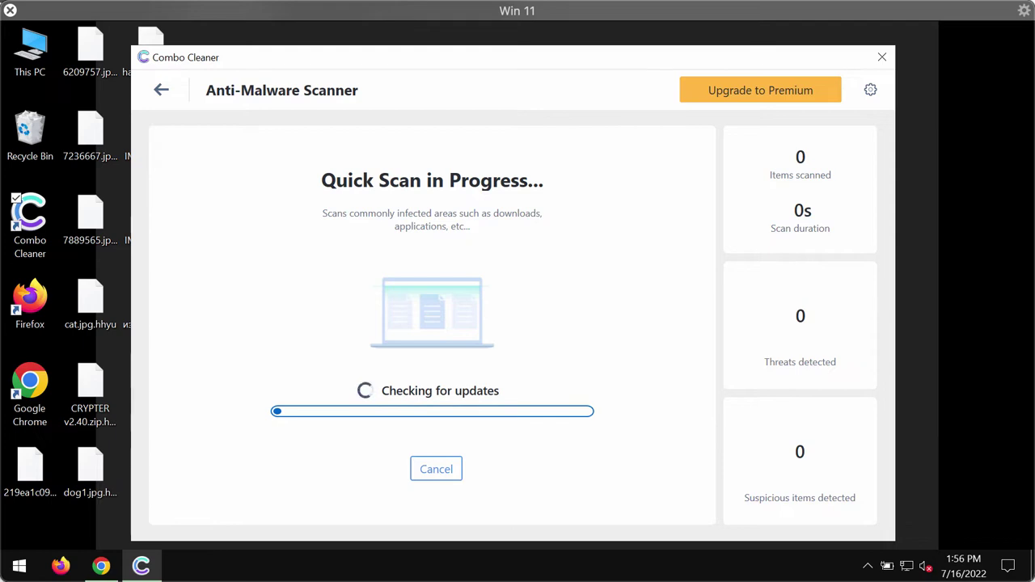
{"action": "left_click_drag", "start_coordinate": [567, 55], "coordinate": [560, 61]}
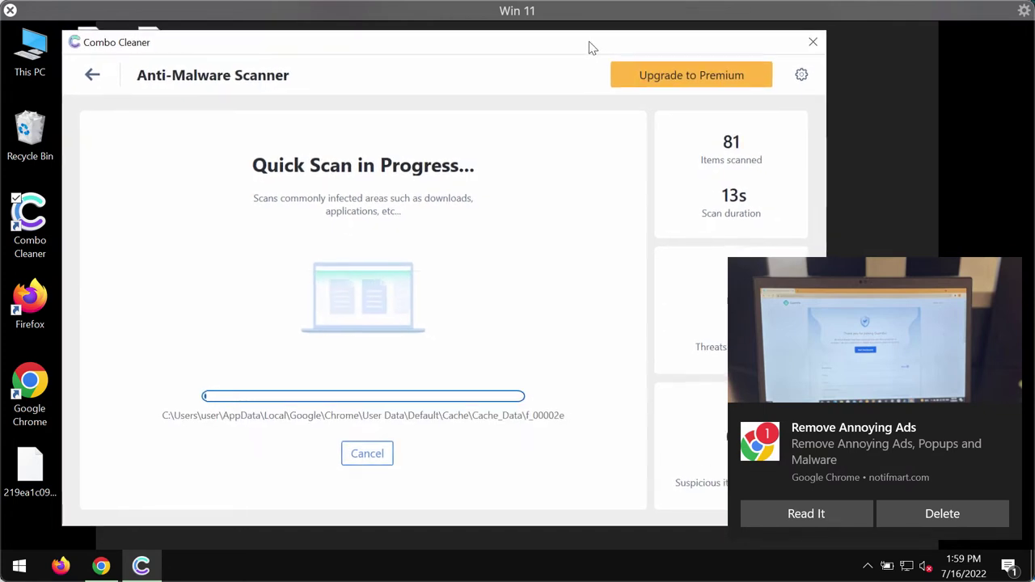
{"action": "left_click_drag", "start_coordinate": [588, 42], "coordinate": [579, 41]}
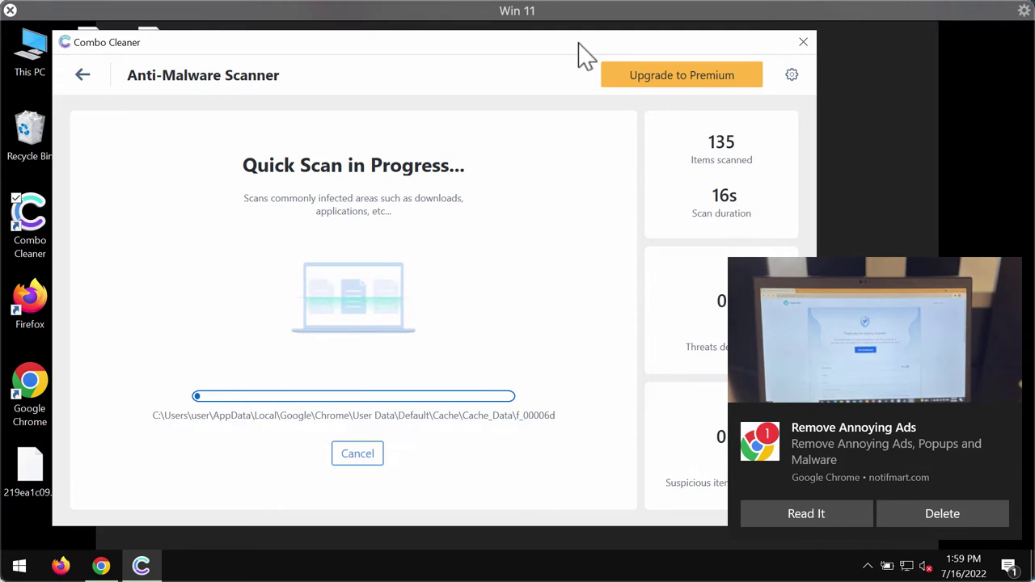
{"action": "mouse_move", "coordinate": [578, 43]}
{"action": "left_mouse_down"}
{"action": "mouse_move", "coordinate": [547, 49]}
{"action": "mouse_move", "coordinate": [561, 46]}
{"action": "left_mouse_up"}
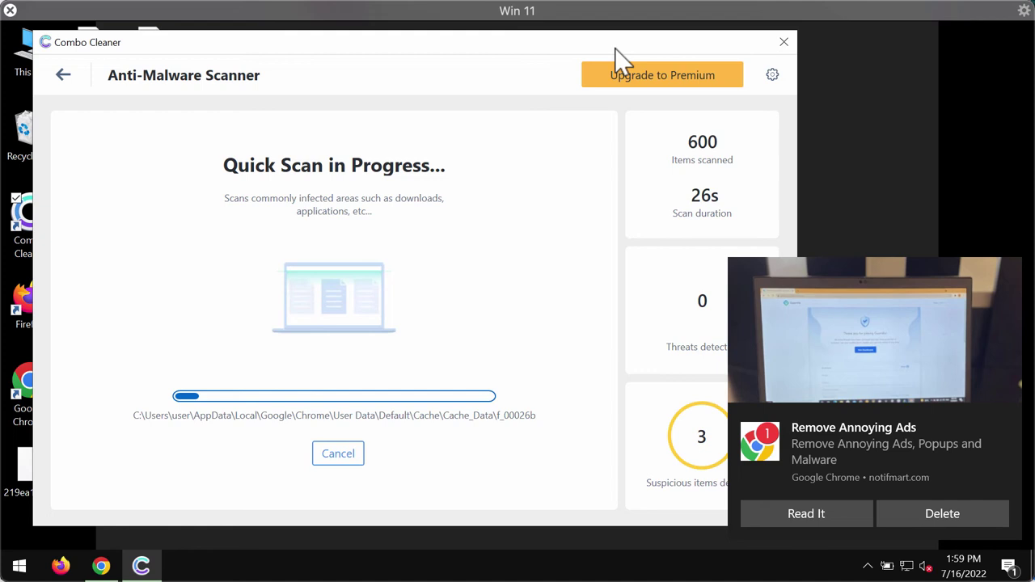
Try to add a protected folder in the Anti-Ransomware settings, and return to the running Quick Scan.
{"action": "left_click", "coordinate": [772, 81]}
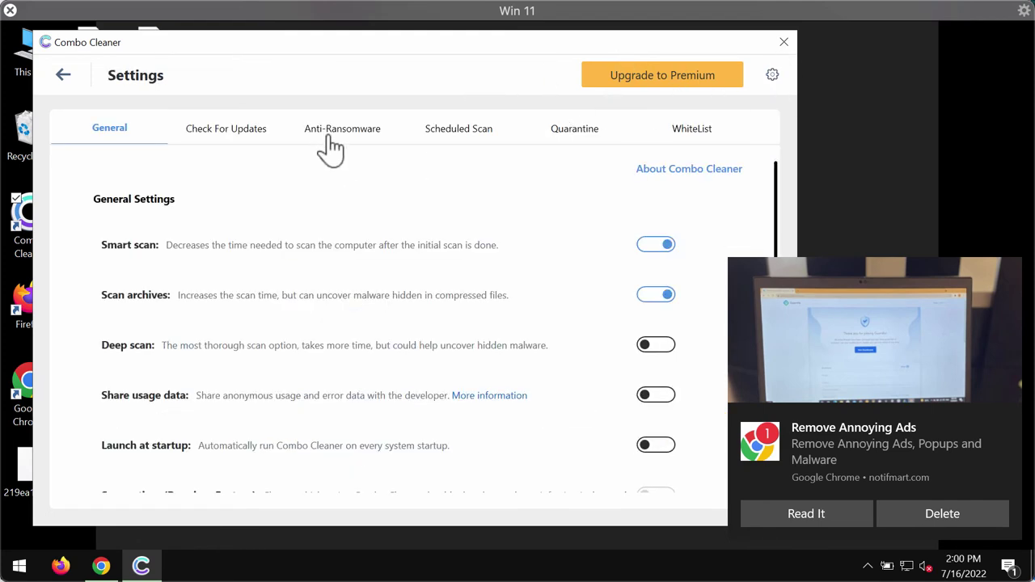
{"action": "left_click", "coordinate": [333, 147]}
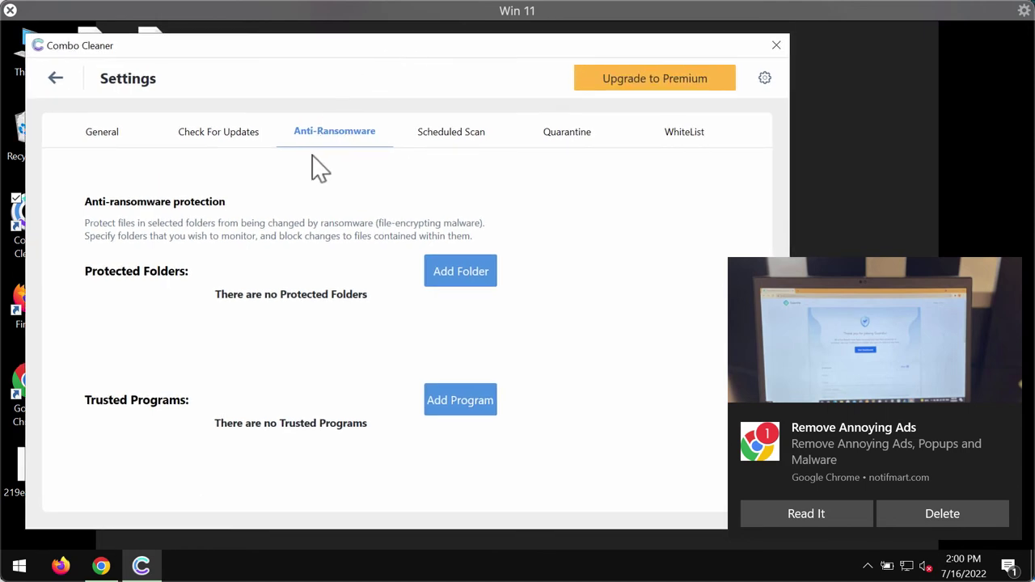
{"action": "left_click_drag", "start_coordinate": [446, 51], "coordinate": [438, 55]}
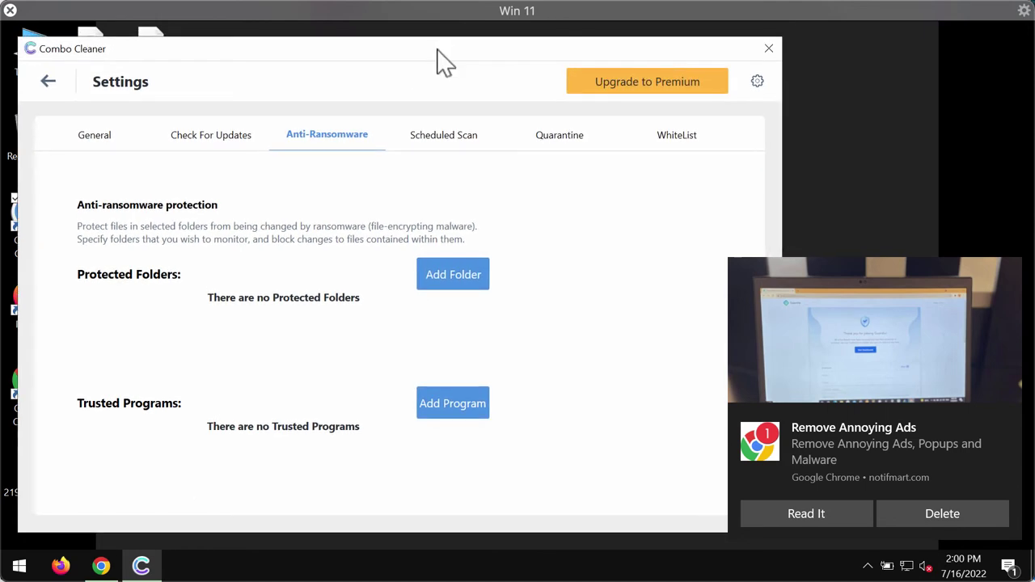
{"action": "left_click", "coordinate": [446, 275]}
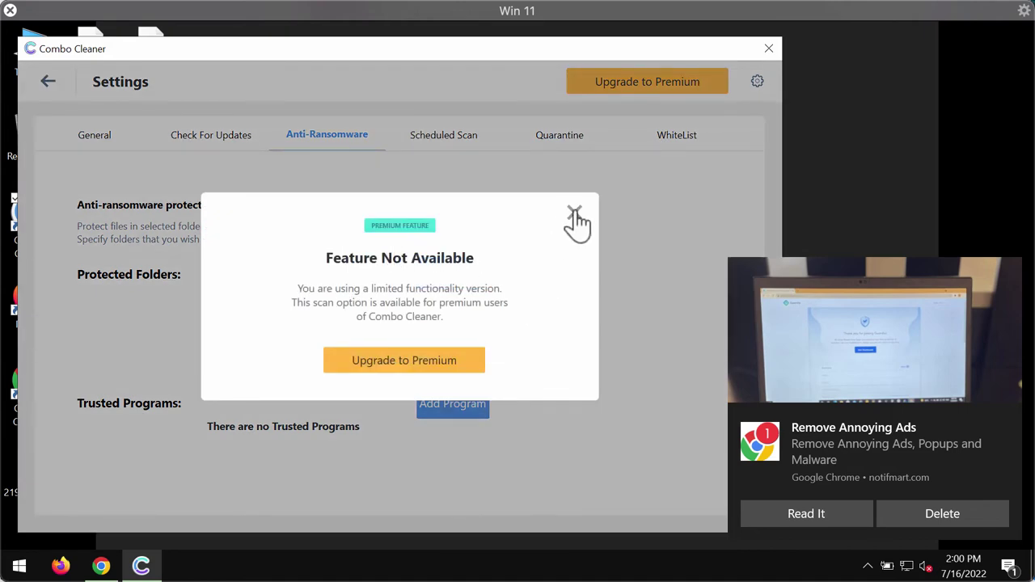
{"action": "left_click", "coordinate": [575, 213]}
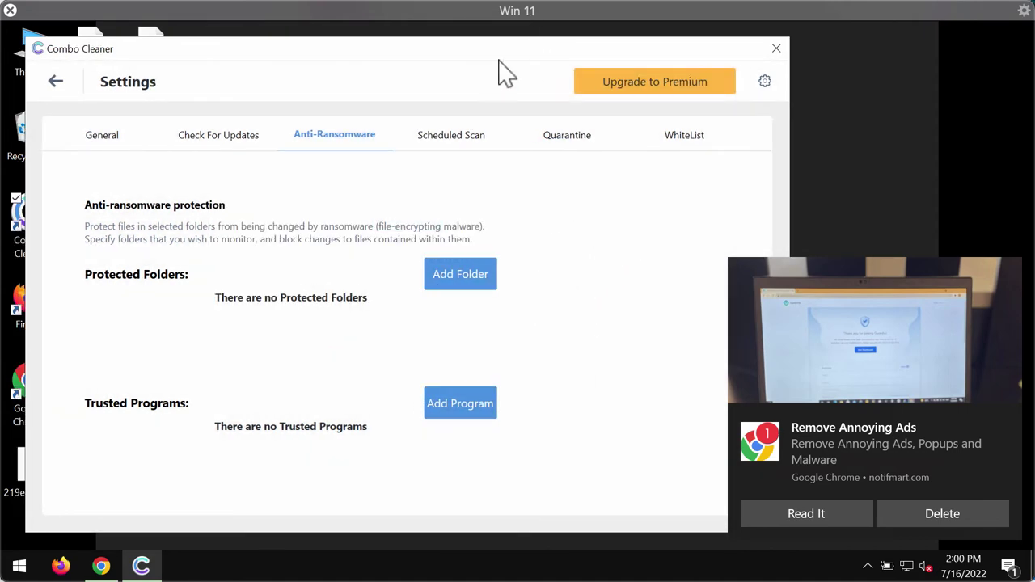
{"action": "left_click", "coordinate": [54, 82]}
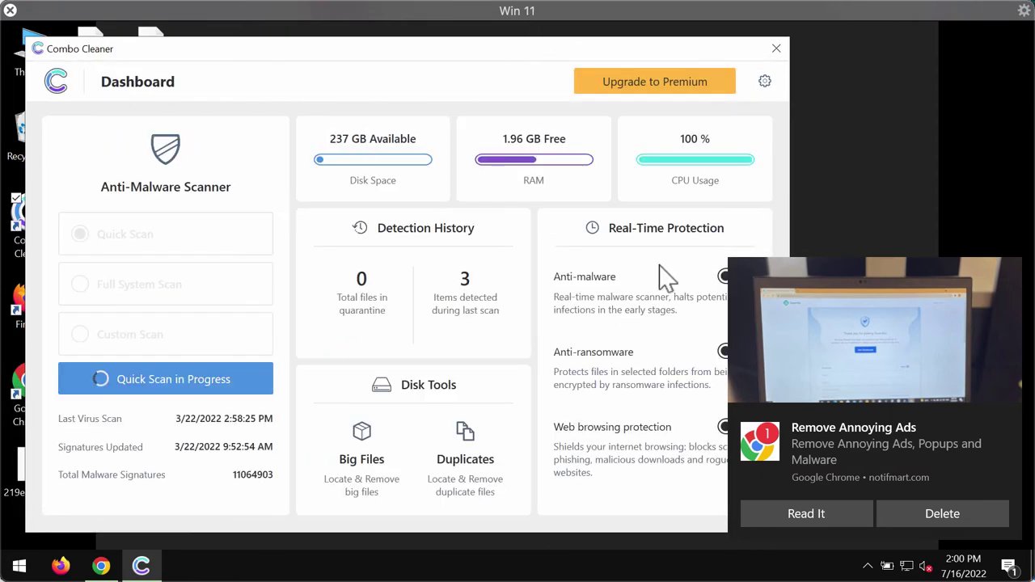
{"action": "left_click", "coordinate": [160, 391]}
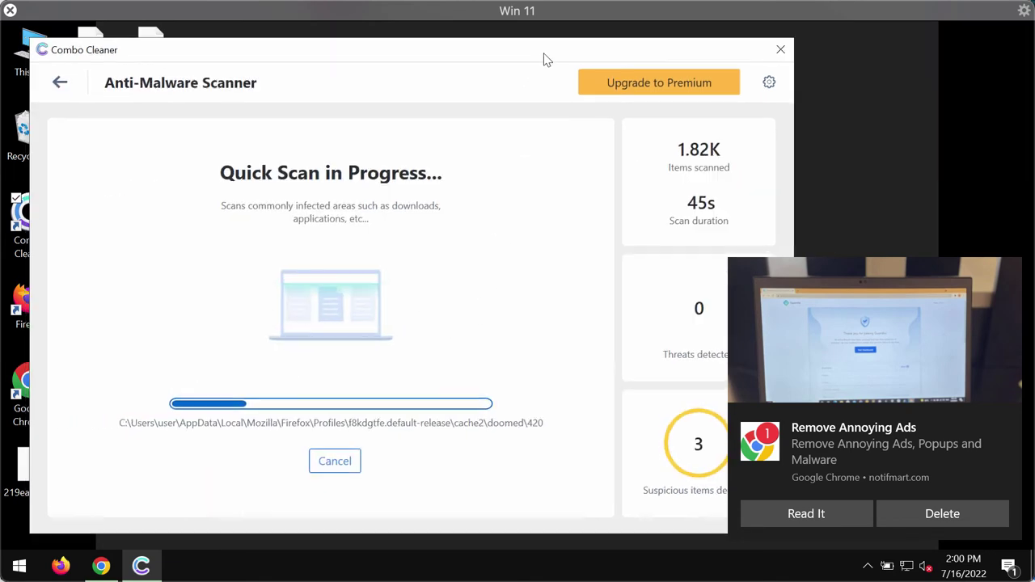
{"action": "left_click_drag", "start_coordinate": [542, 60], "coordinate": [534, 61]}
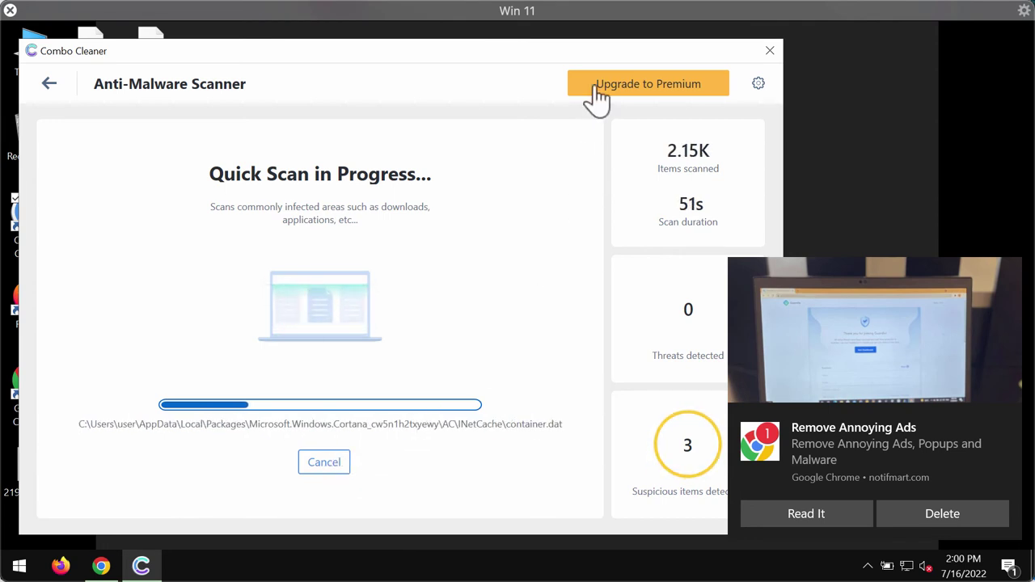
{"action": "left_click_drag", "start_coordinate": [608, 53], "coordinate": [613, 48]}
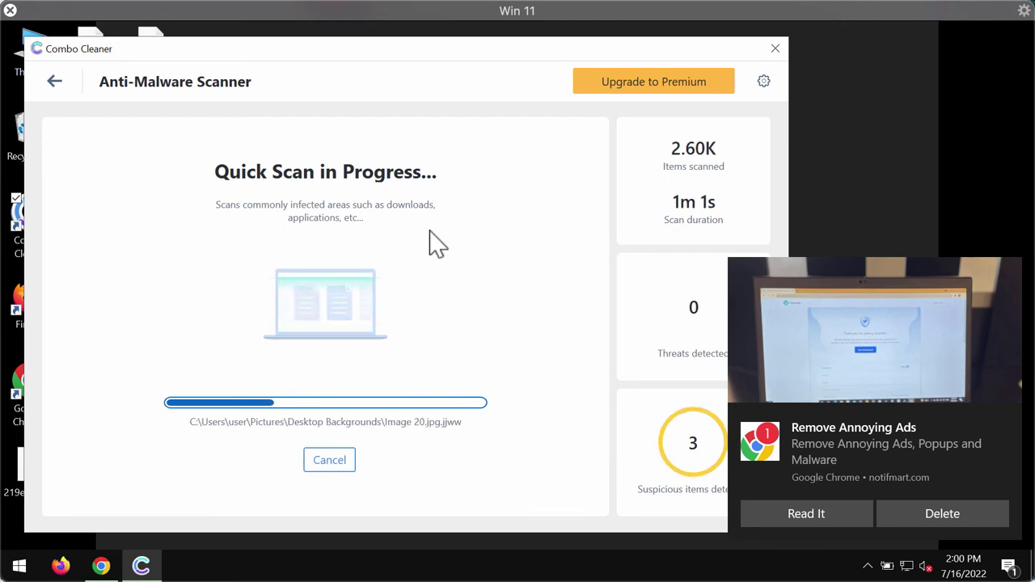
{"action": "left_click_drag", "start_coordinate": [552, 57], "coordinate": [543, 54]}
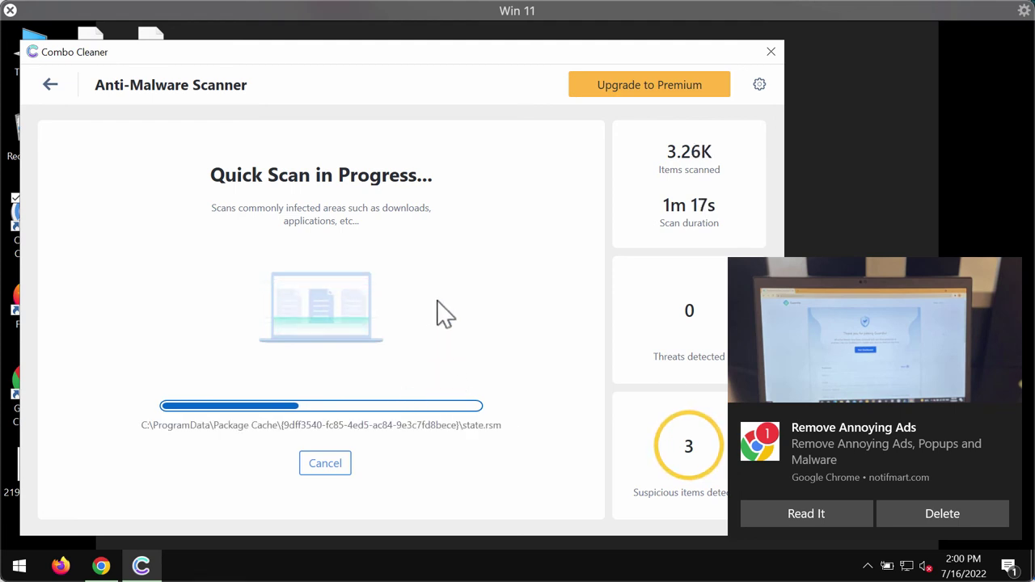
{"action": "left_click_drag", "start_coordinate": [512, 57], "coordinate": [506, 61]}
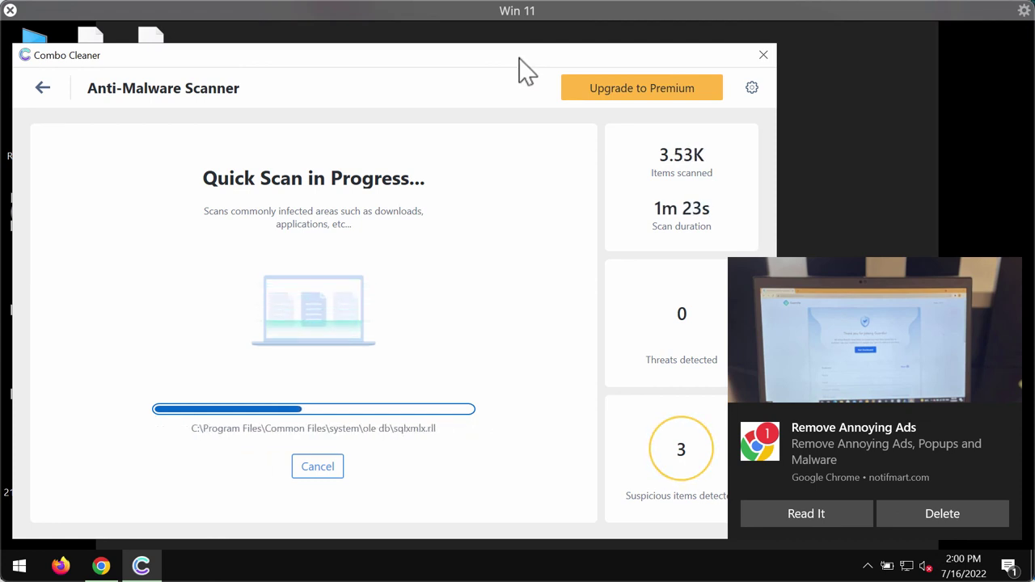
{"action": "left_click_drag", "start_coordinate": [604, 58], "coordinate": [610, 54]}
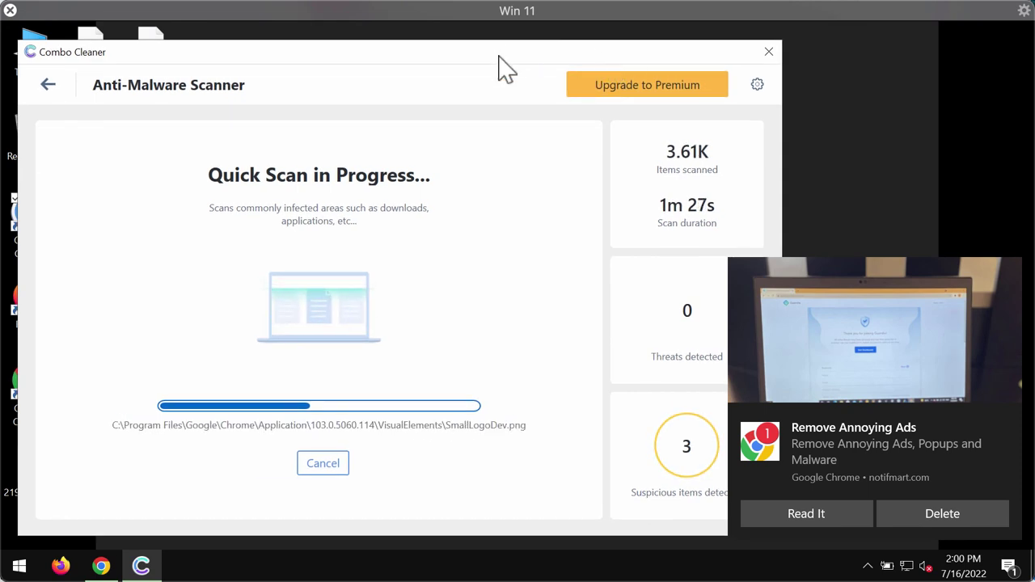
{"action": "left_click_drag", "start_coordinate": [496, 57], "coordinate": [502, 57]}
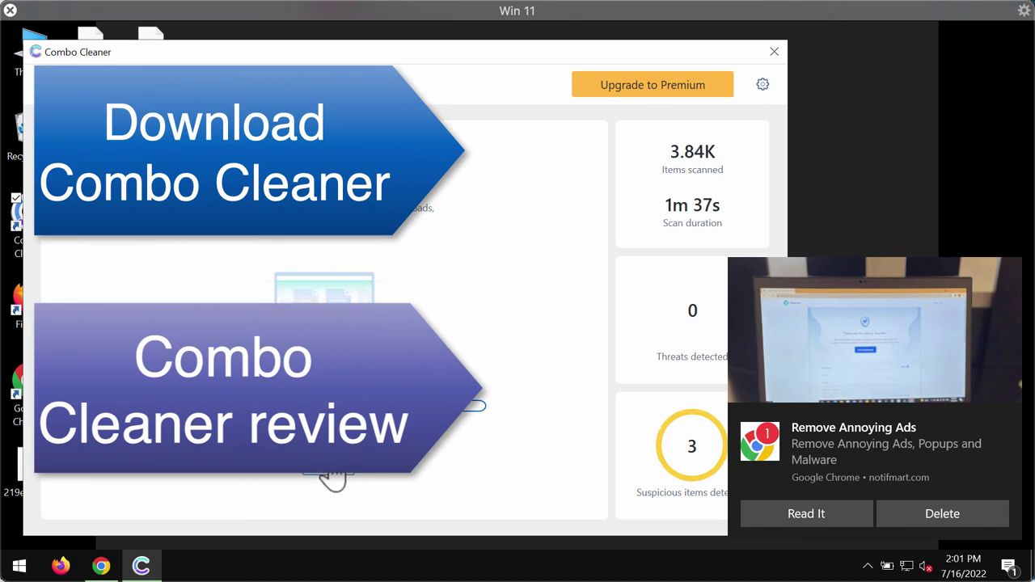
Start cancelling the Quick Scan but let it continue, and open the Premium upgrade page to view its features.
{"action": "left_click", "coordinate": [332, 479]}
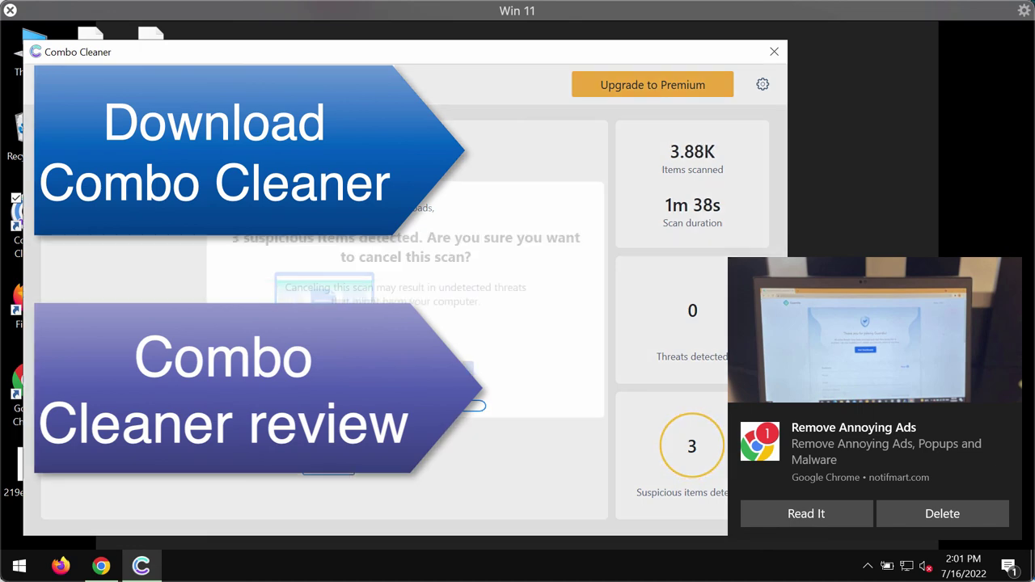
{"action": "left_click", "coordinate": [331, 479]}
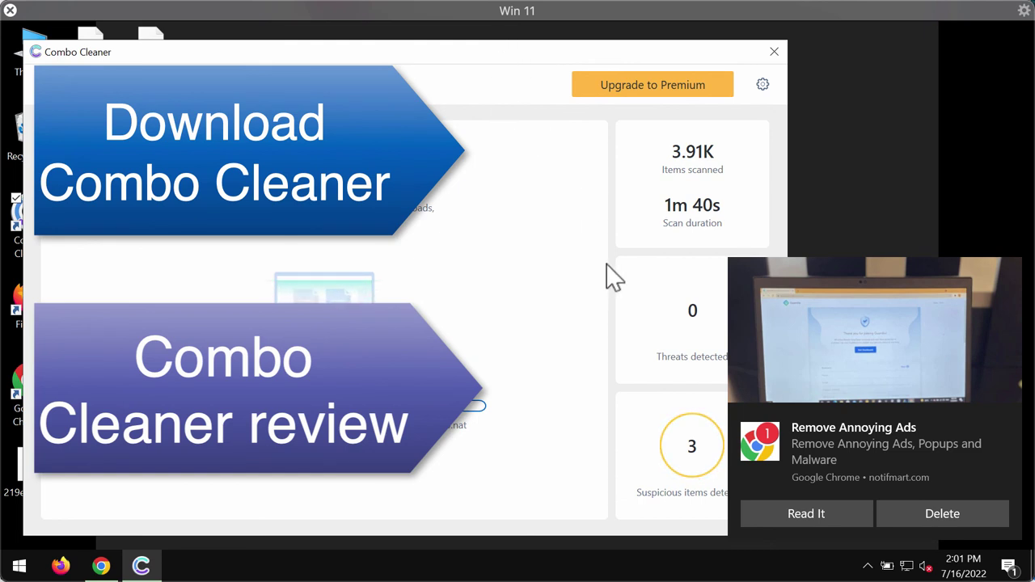
{"action": "left_click", "coordinate": [659, 95]}
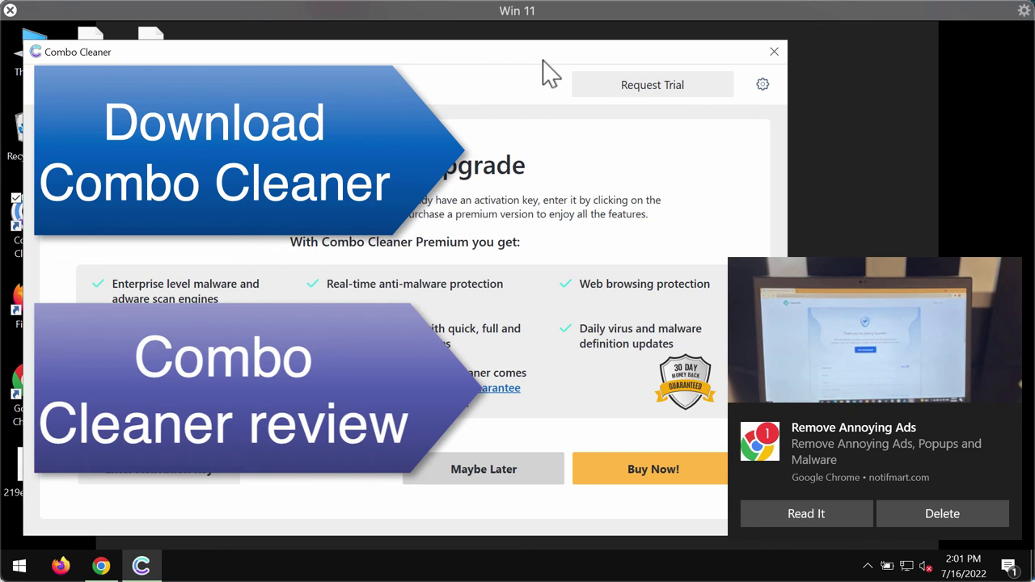
{"action": "left_click_drag", "start_coordinate": [543, 61], "coordinate": [553, 63]}
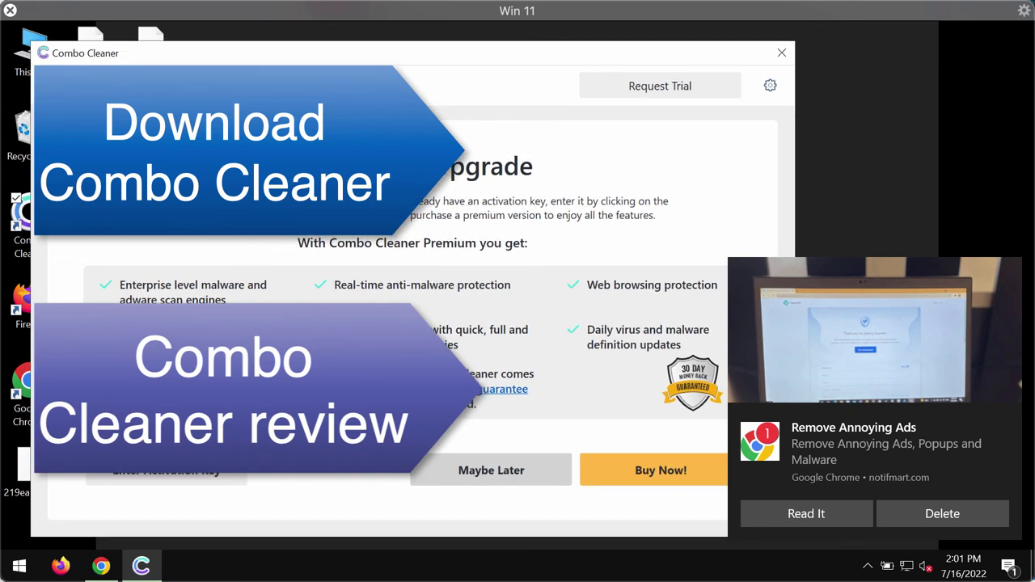